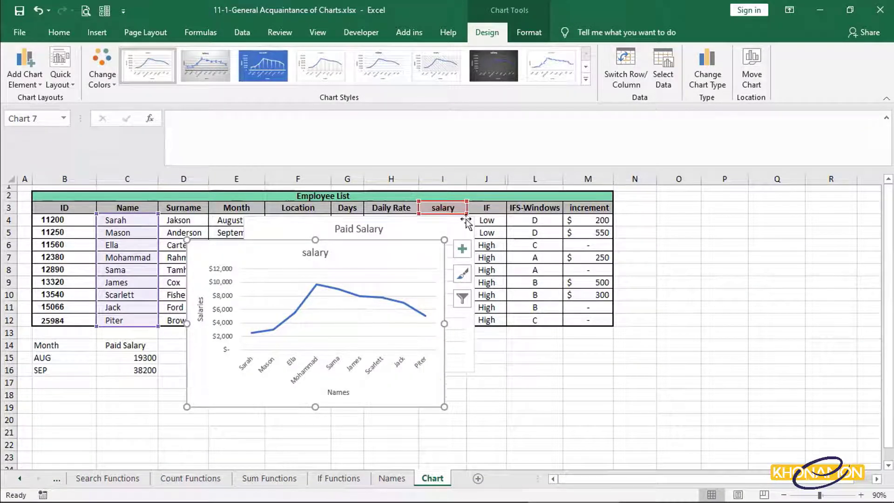
Step: Select the salary line chart's horizontal axis title by its element name, and the horizontal axis itself on the chart
left_click(533, 39)
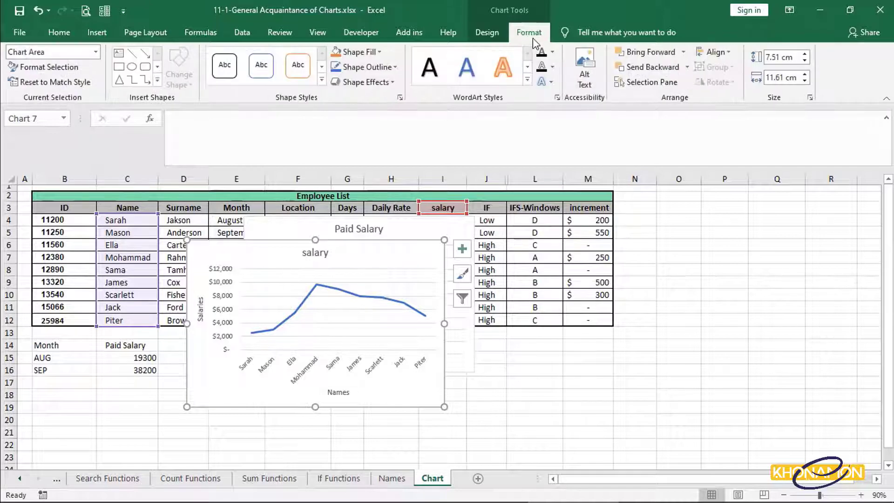
left_click(96, 52)
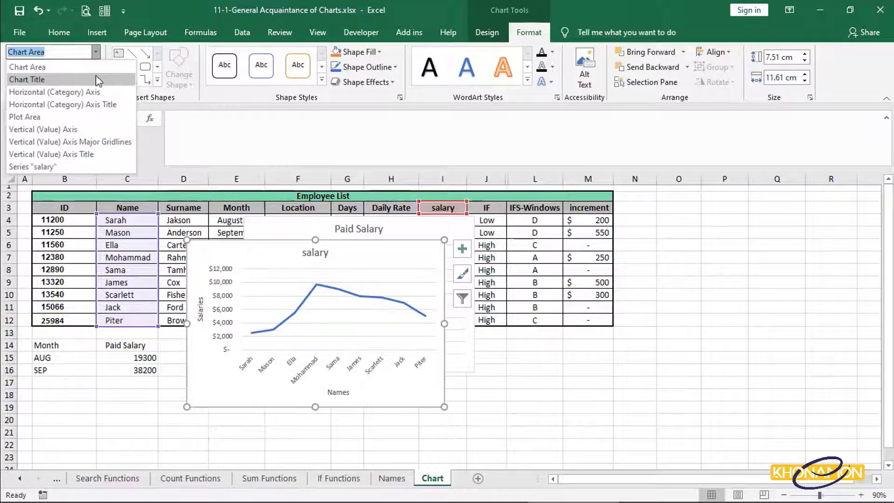
left_click(86, 104)
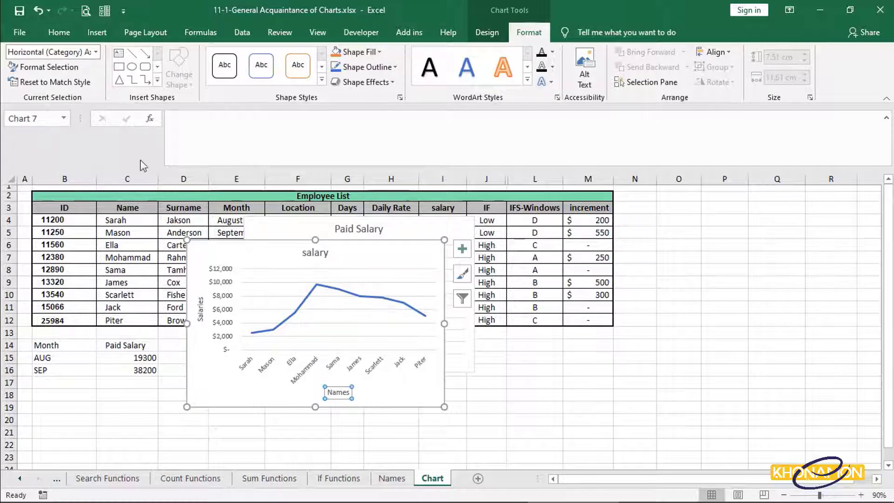
left_click(294, 384)
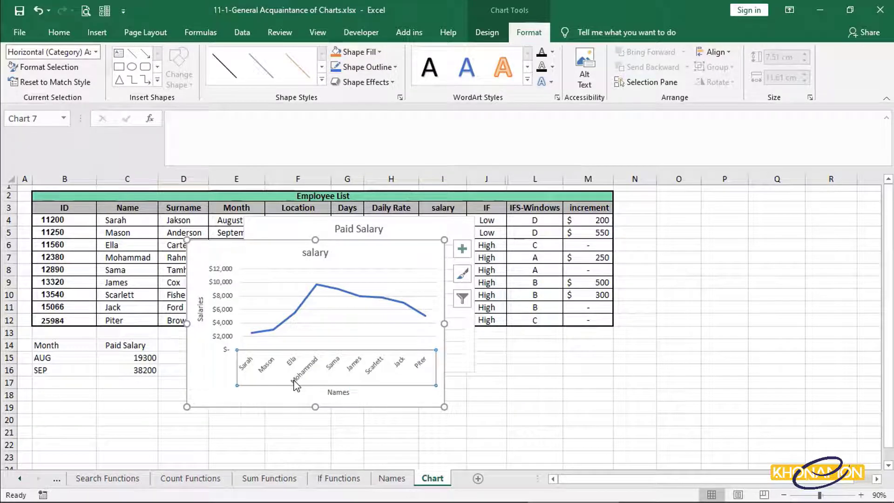
Step: Draw an oval about 3.3 cm high and 5.9 cm wide over the salary chart and delete it
left_click(132, 66)
left_click_drag(303, 246, 388, 292)
left_click_drag(434, 319, 435, 318)
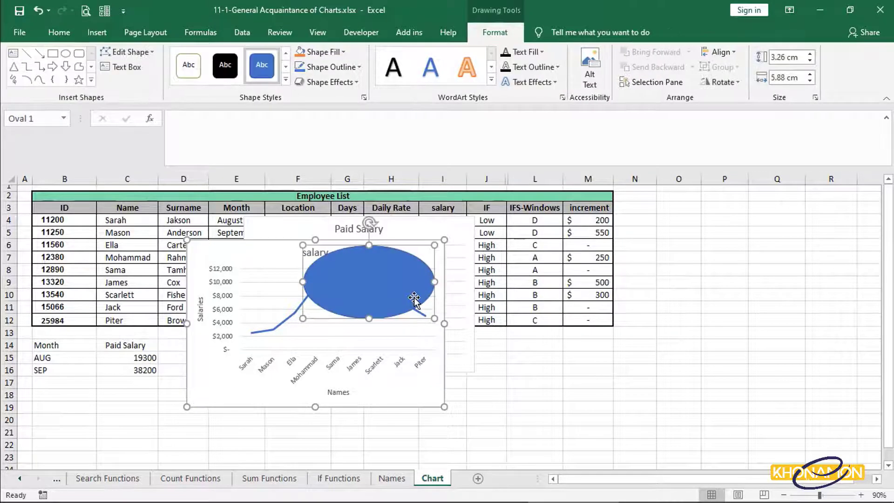
key("Delete")
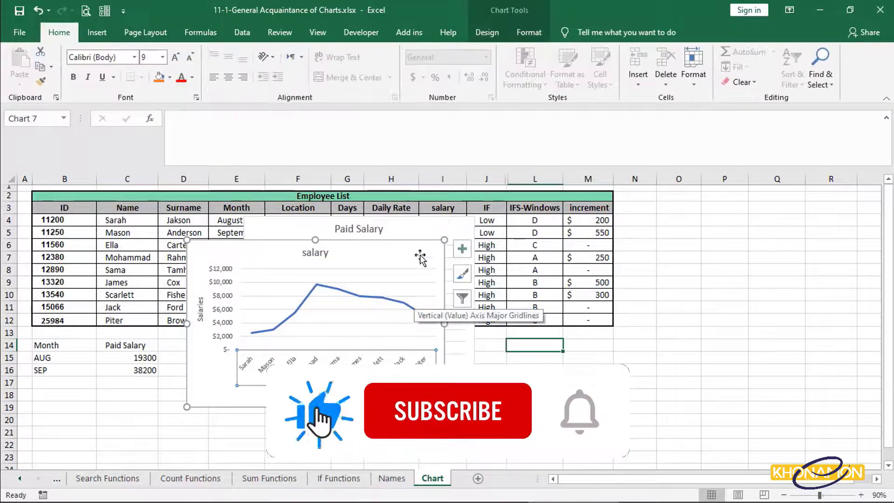
Step: Format the whole salary chart area with an orange outline and the plain black WordArt style for its text
left_click(522, 35)
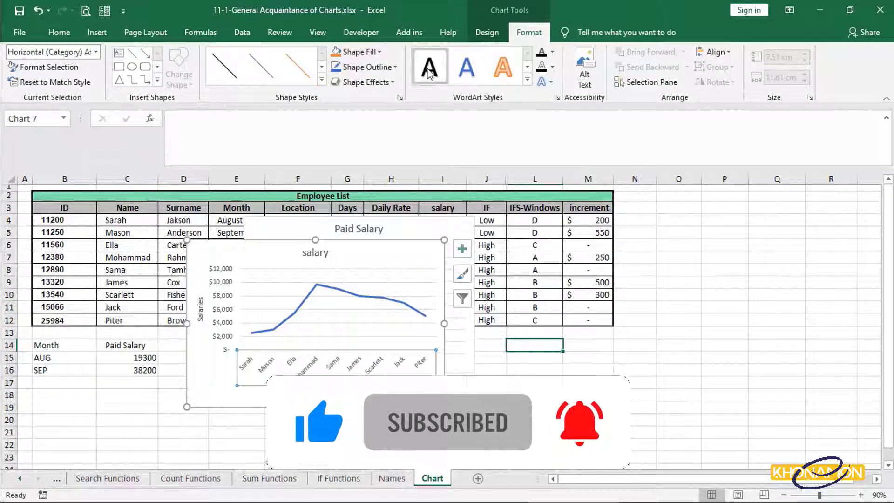
left_click(404, 245)
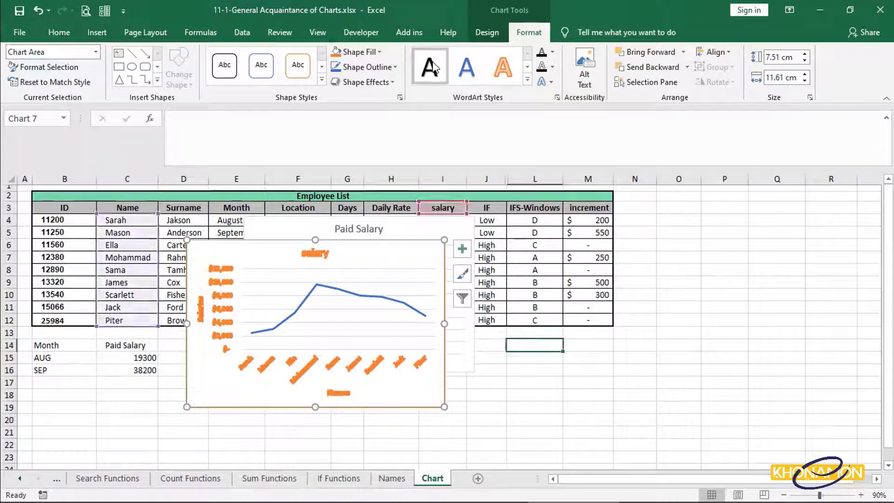
left_click(528, 81)
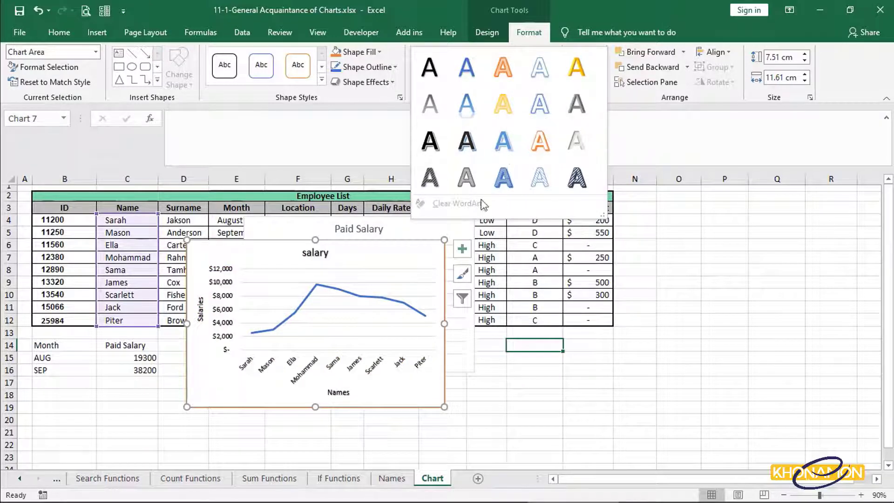
left_click(383, 138)
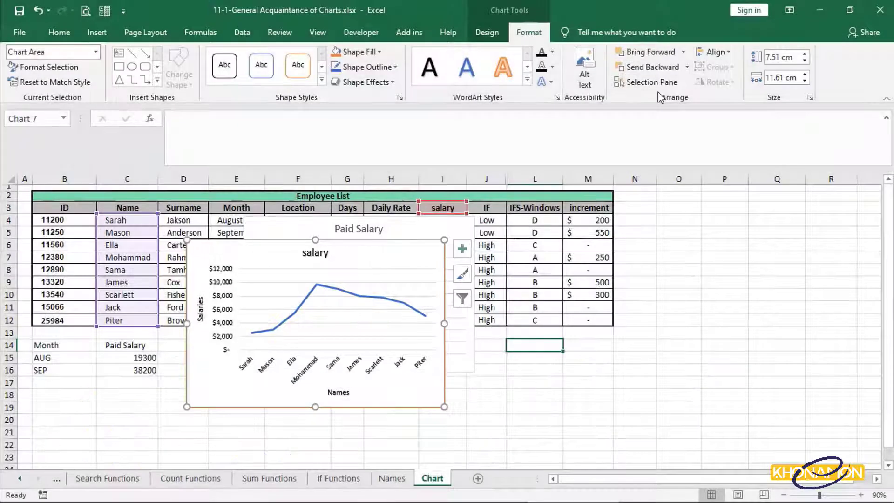
Step: Send the salary chart backward behind the Paid Salary chart and bring it forward again
left_click(652, 67)
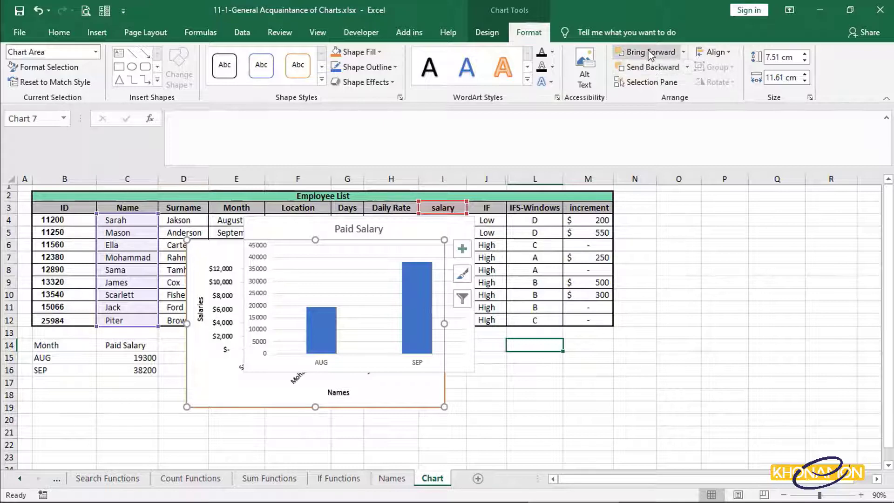
left_click(654, 52)
Step: Shift the salary chart slightly up and to the right, and resize it to 7.9 cm high and 11.1 cm wide
left_click_drag(371, 256, 394, 245)
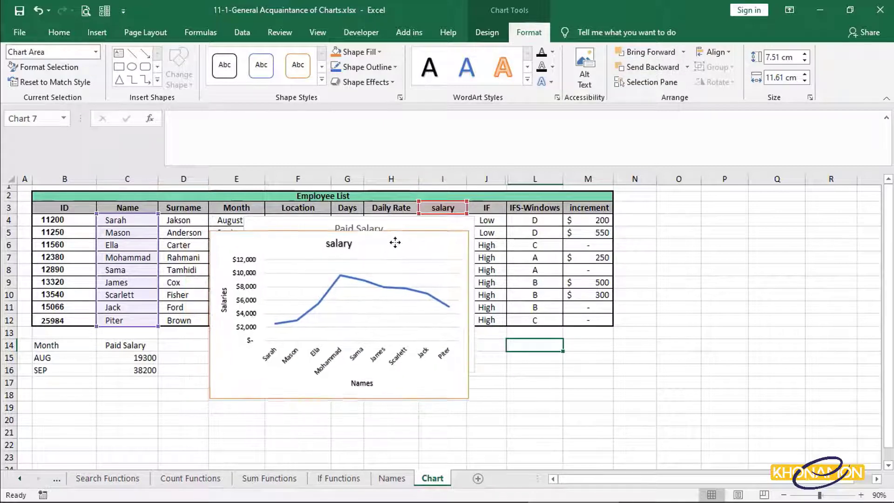
left_click(804, 82)
left_click(805, 82)
left_click(804, 82)
left_click(804, 82)
left_click(806, 54)
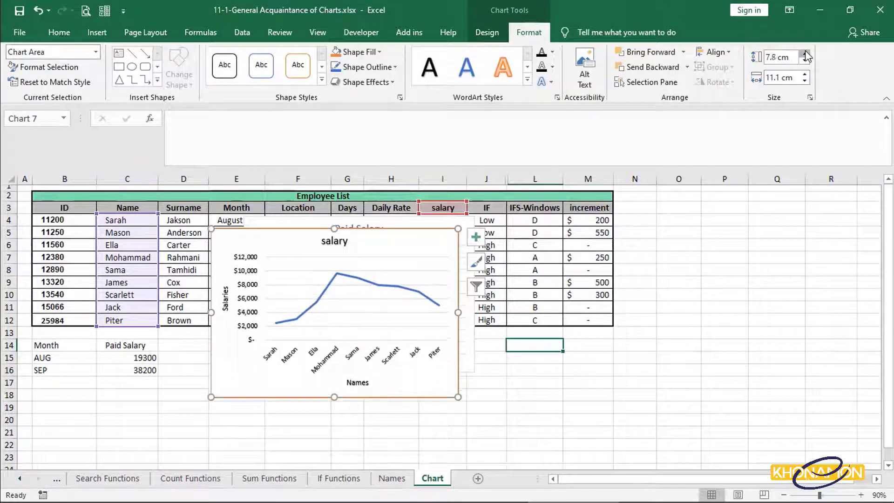
left_click(805, 54)
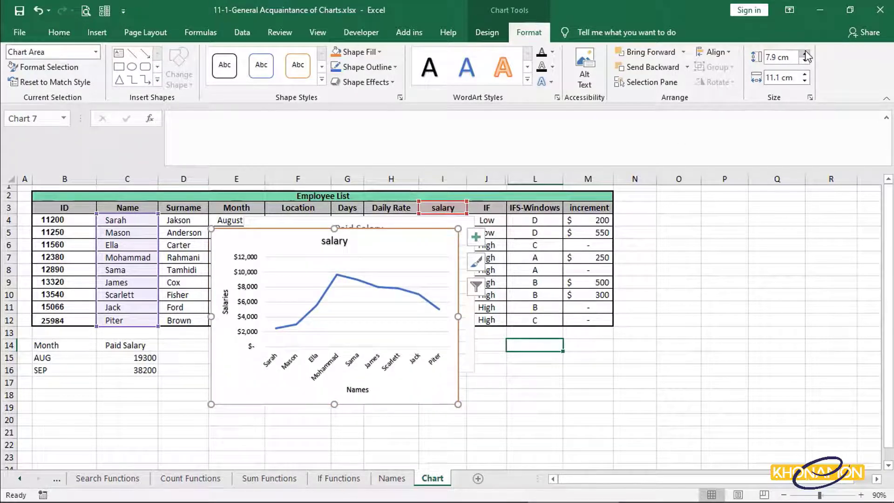
Step: Apply the blue WordArt style to the salary chart's title and the plain black one to its vertical axis labels
left_click(326, 238)
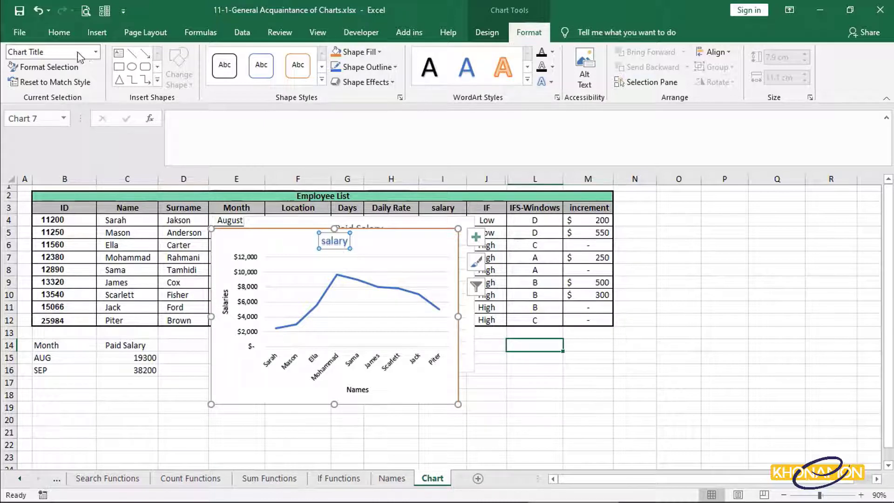
left_click(95, 52)
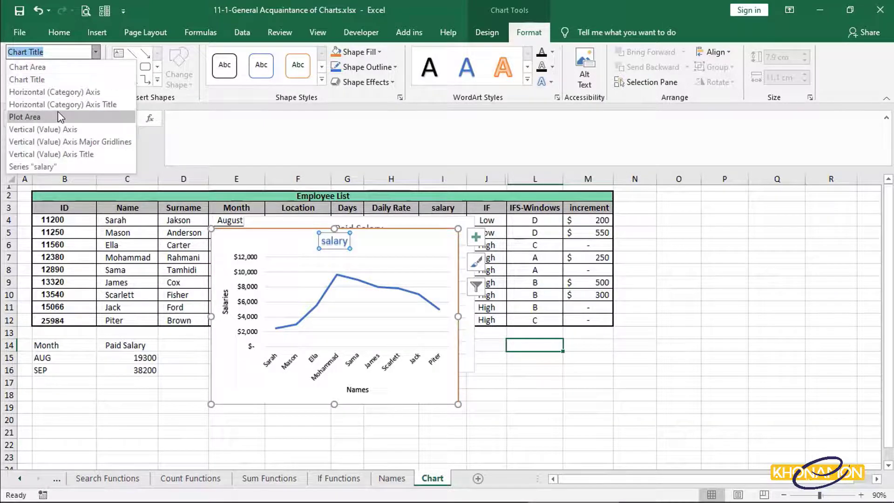
left_click(60, 129)
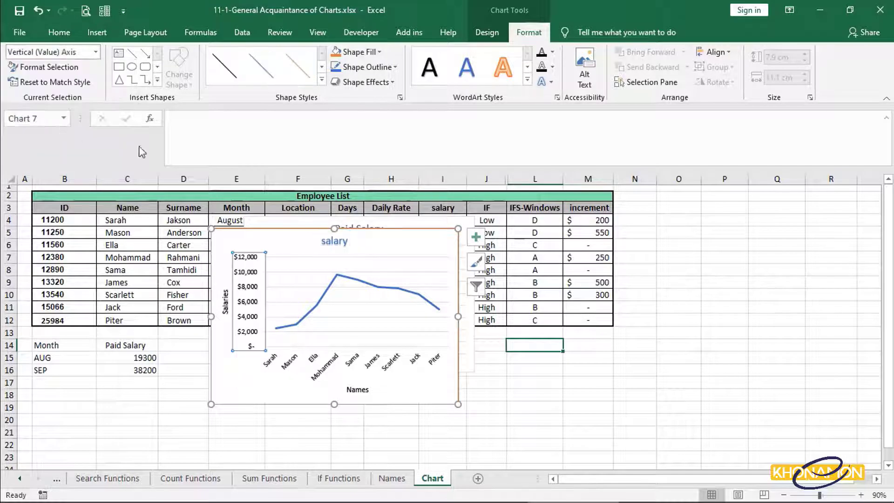
left_click(494, 68)
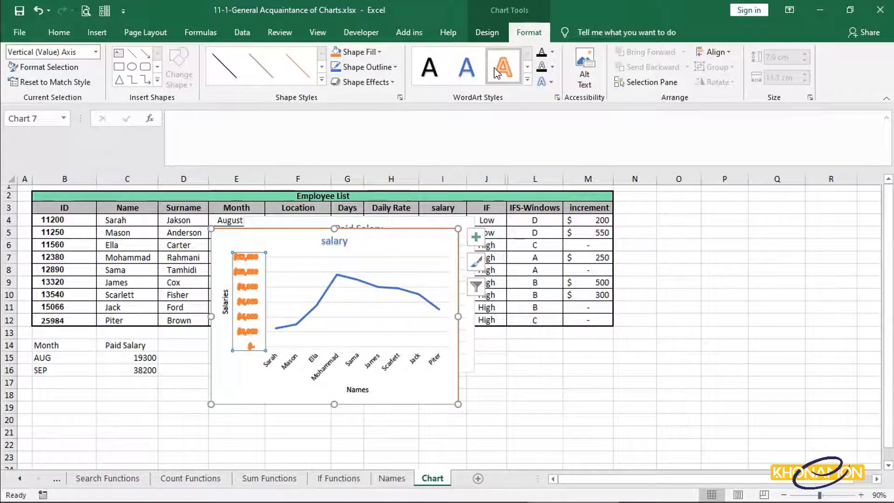
left_click(437, 69)
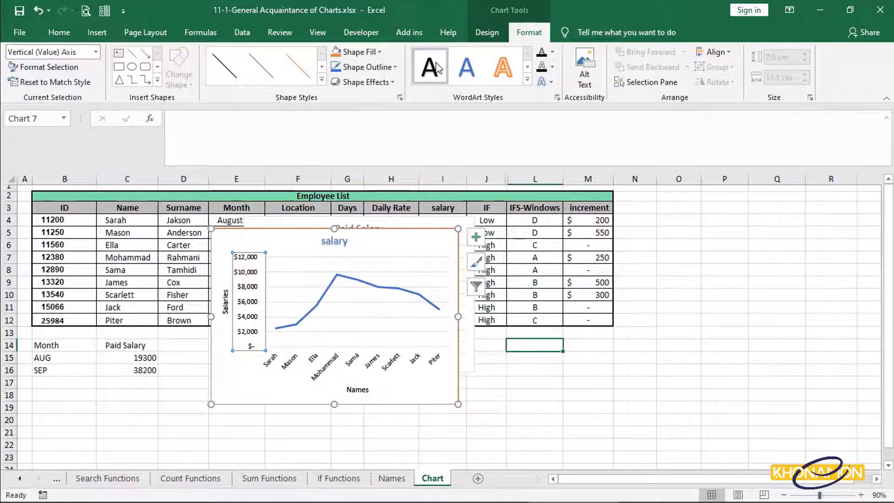
Step: Open the formatting options for the salary chart area and review the chart elements that can be formatted
left_click(428, 250)
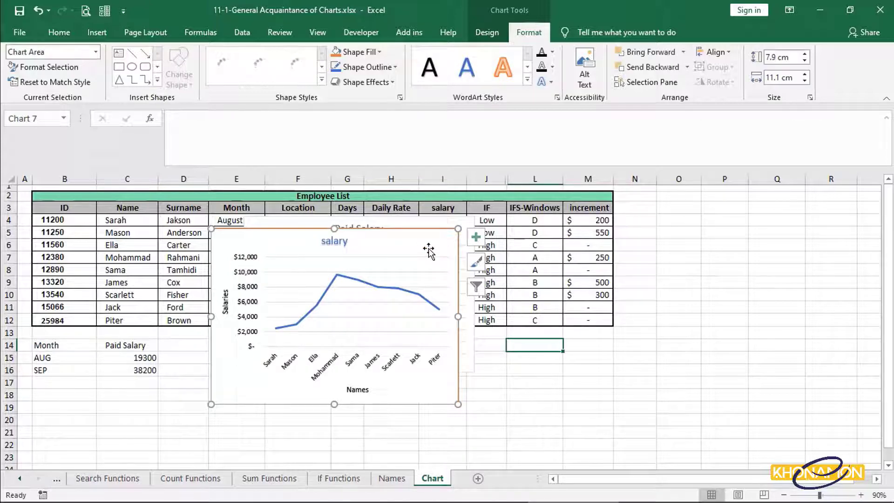
double_click(429, 251)
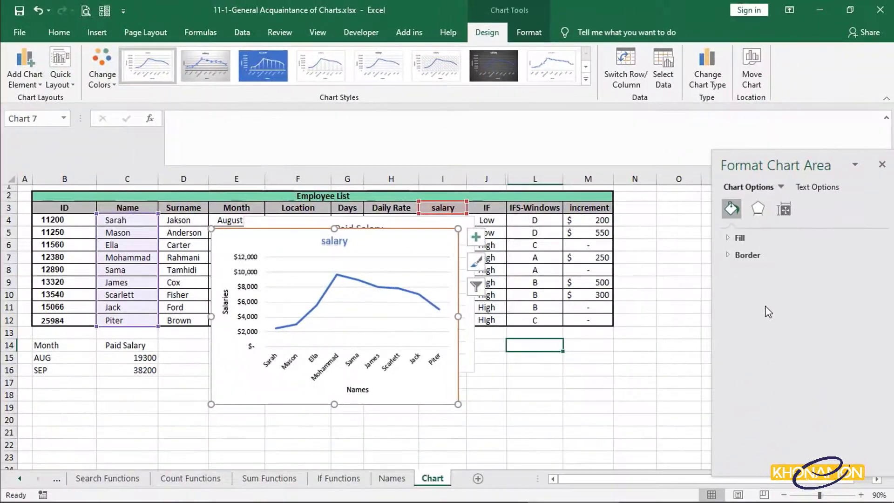
left_click(864, 263)
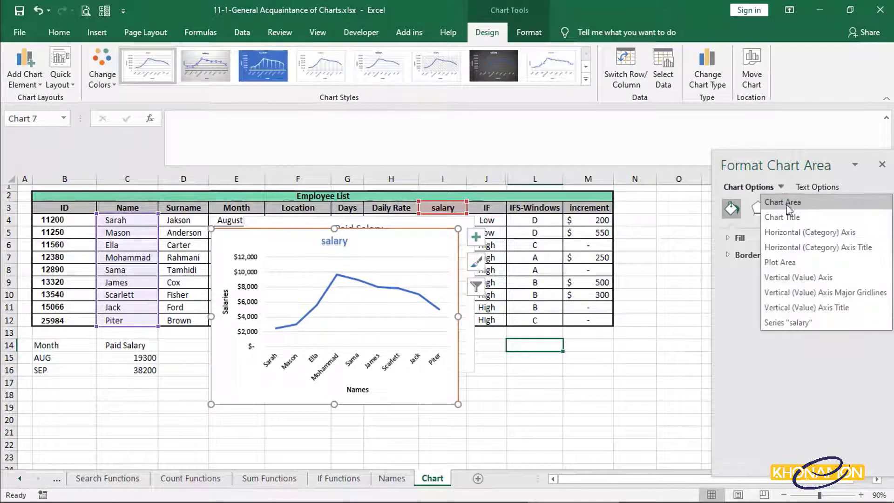
left_click(793, 340)
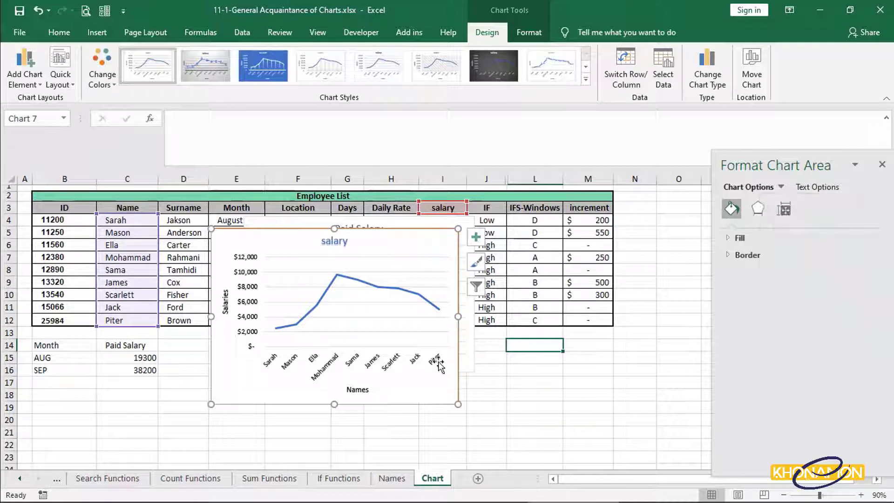
Step: Try the 90°, 270° and Stacked text directions on the horizontal axis labels, and set the direction to Horizontal
left_click(371, 369)
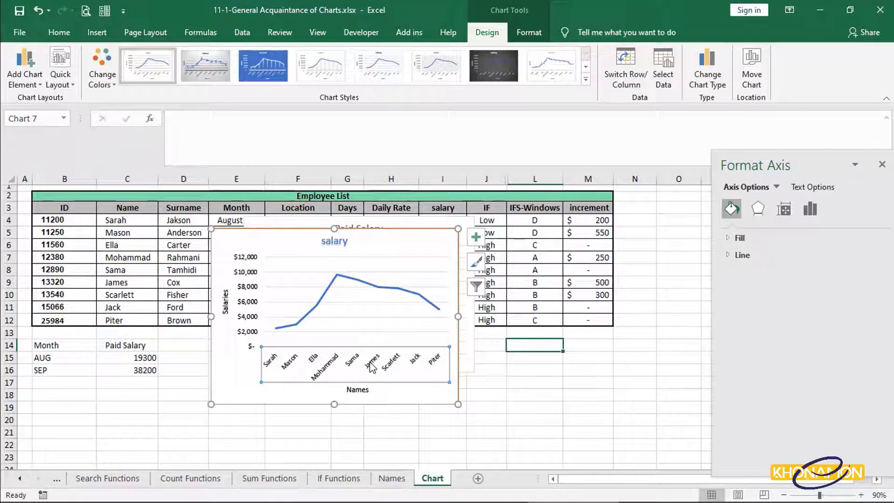
left_click(790, 211)
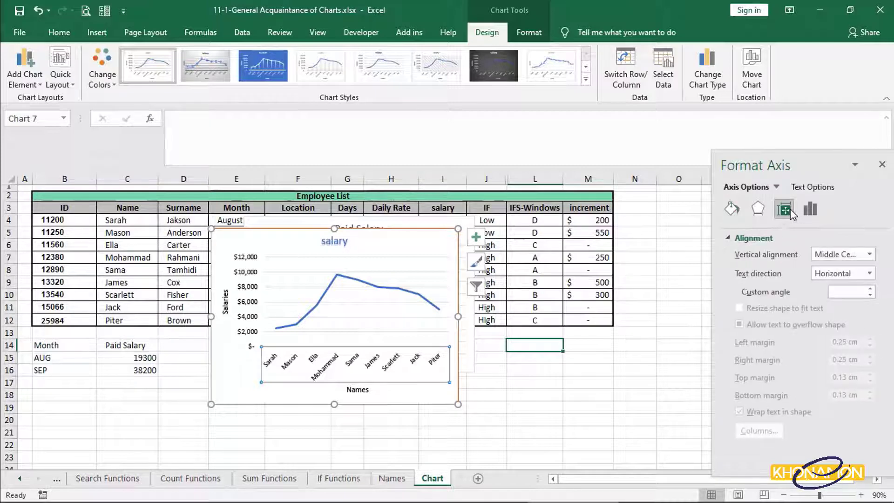
left_click(868, 273)
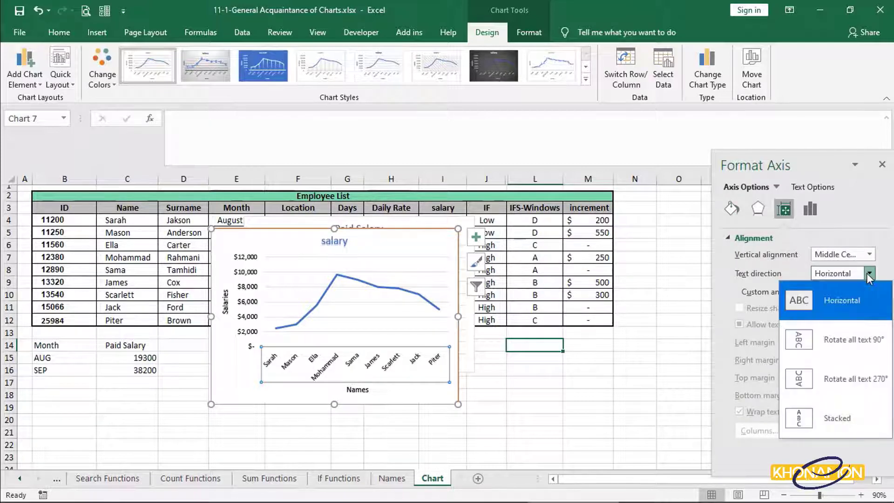
left_click(853, 339)
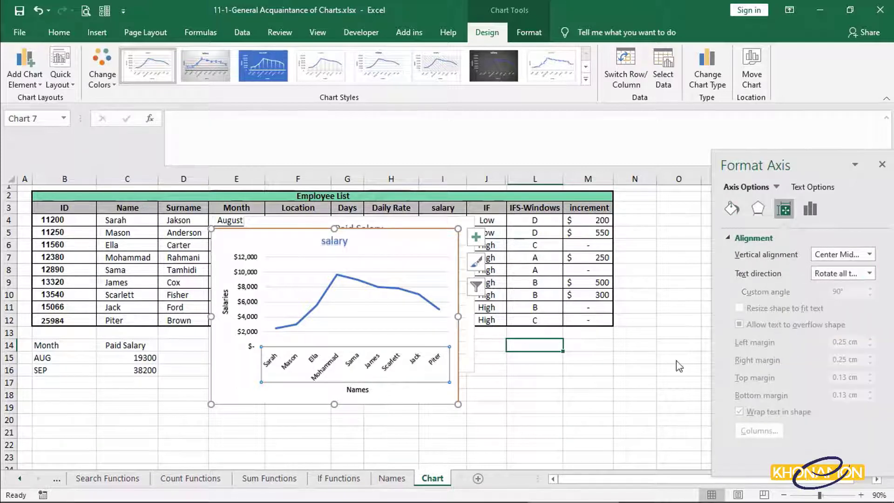
left_click(870, 274)
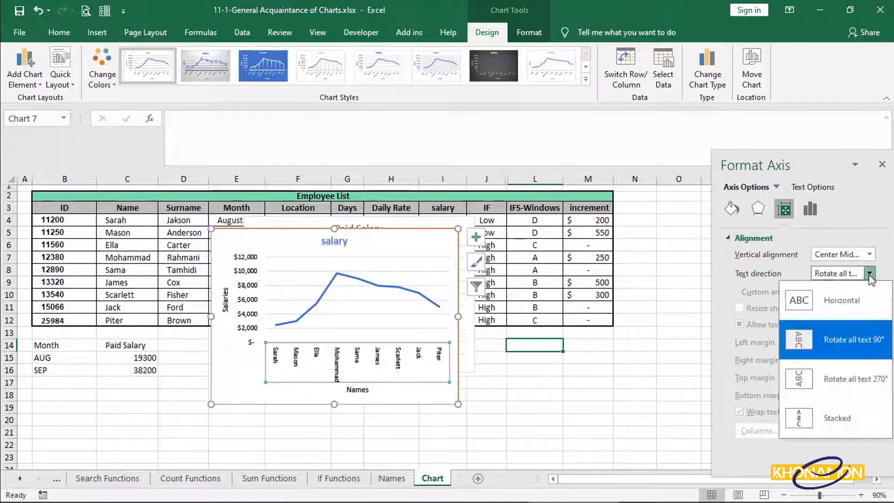
left_click(851, 384)
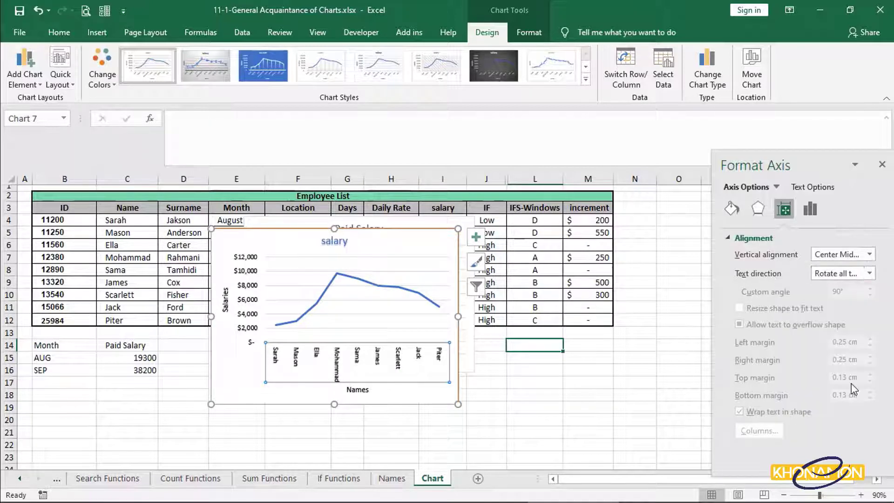
left_click(869, 273)
left_click(844, 416)
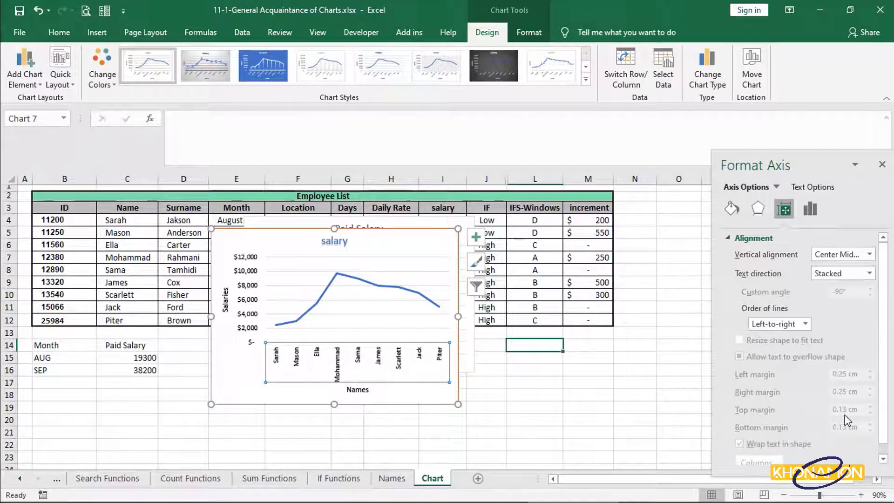
left_click(869, 273)
left_click(854, 299)
Step: Try rotating all horizontal axis label text 270° and return the text direction to Horizontal
left_click(869, 273)
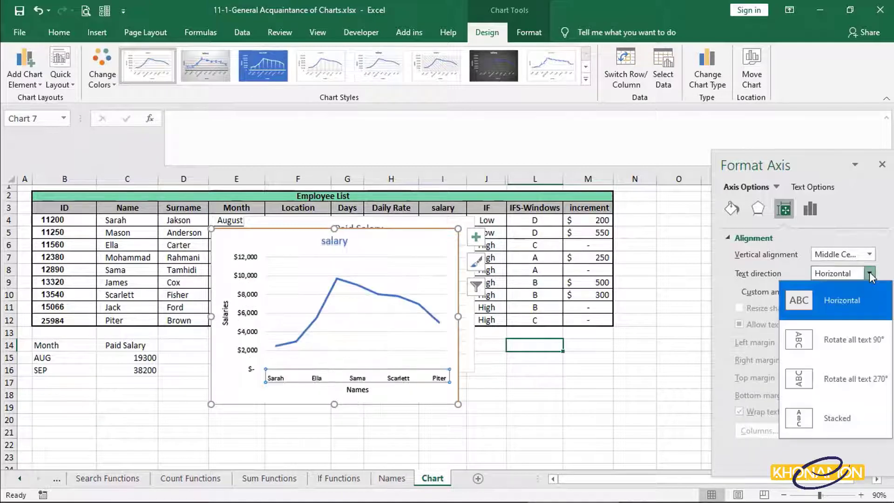
left_click(852, 375)
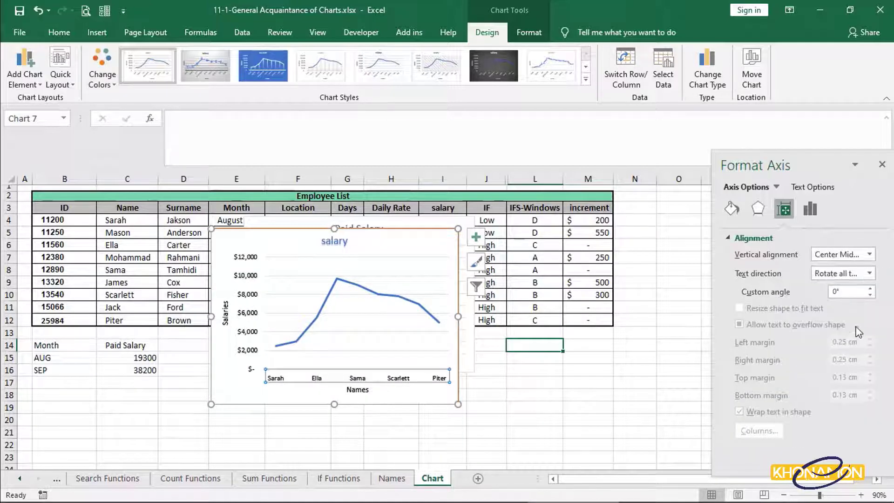
left_click(869, 273)
Step: Set the custom angle of the horizontal axis labels to 45°
left_click(862, 293)
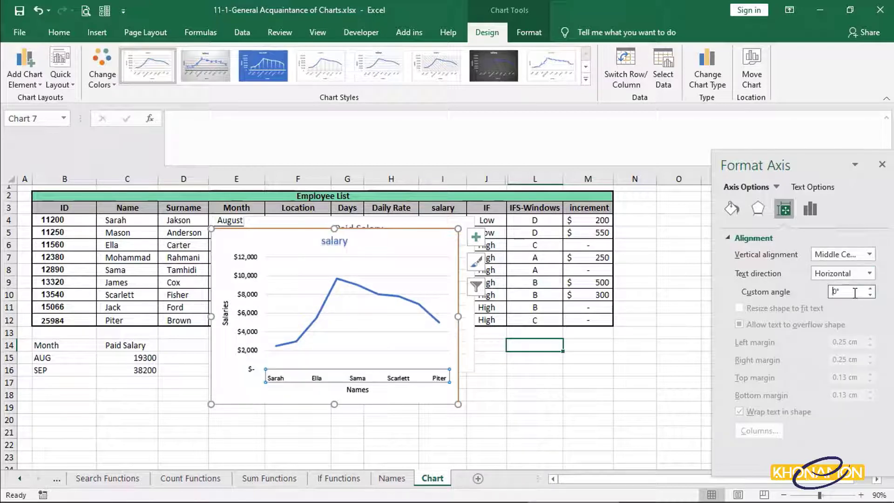
key("Delete")
type("4")
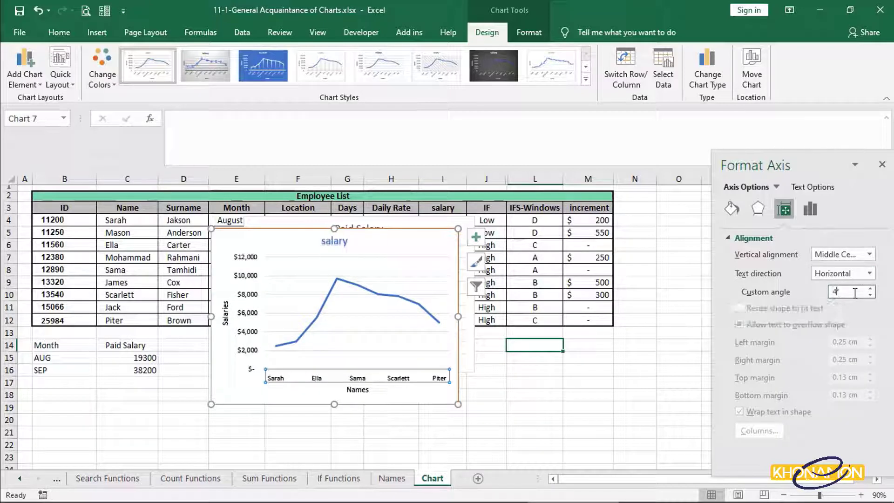
type("5")
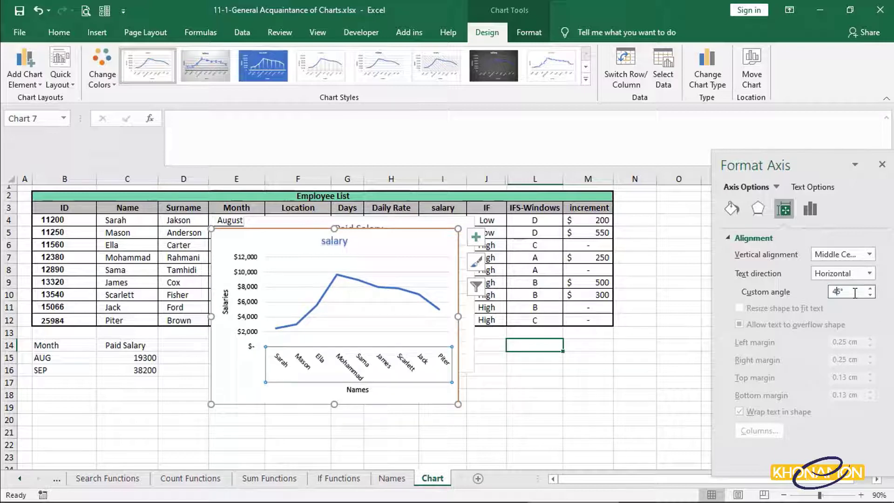
Step: Change the custom angle of the horizontal axis labels to -45°
type("-")
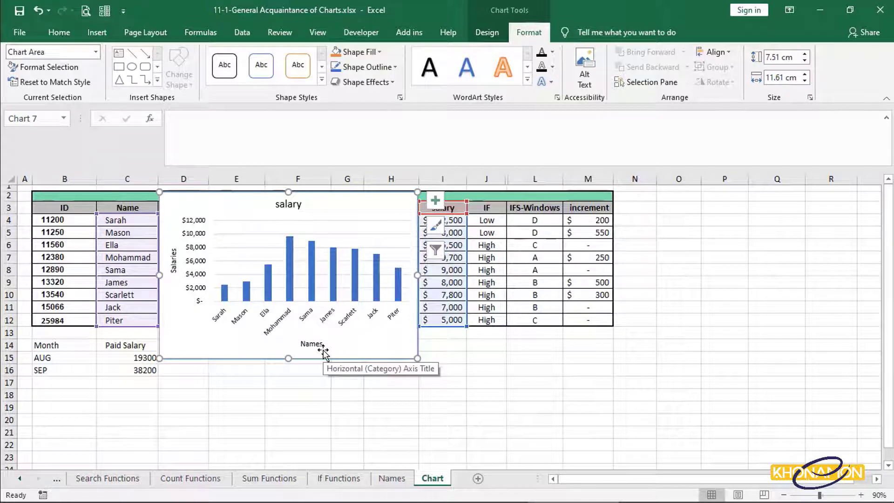
Step: Open the formatting options for the vertical salary axis and set its minimum bound to 500
left_click(200, 253)
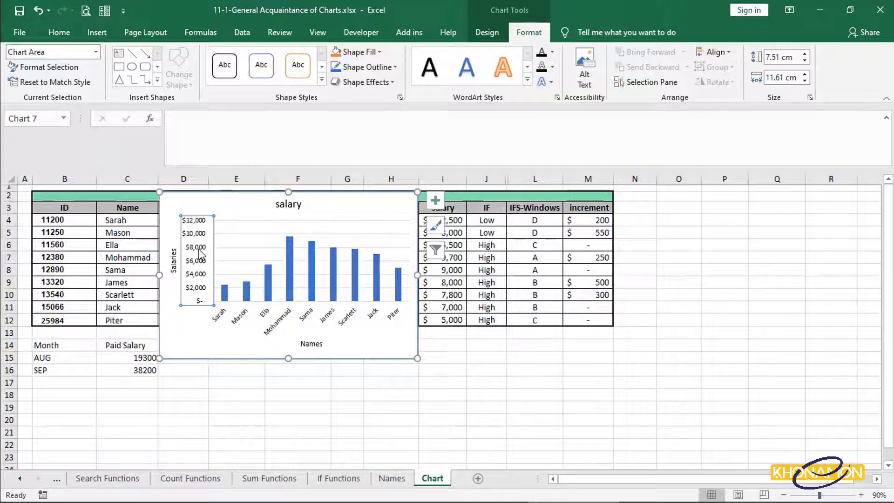
double_click(200, 254)
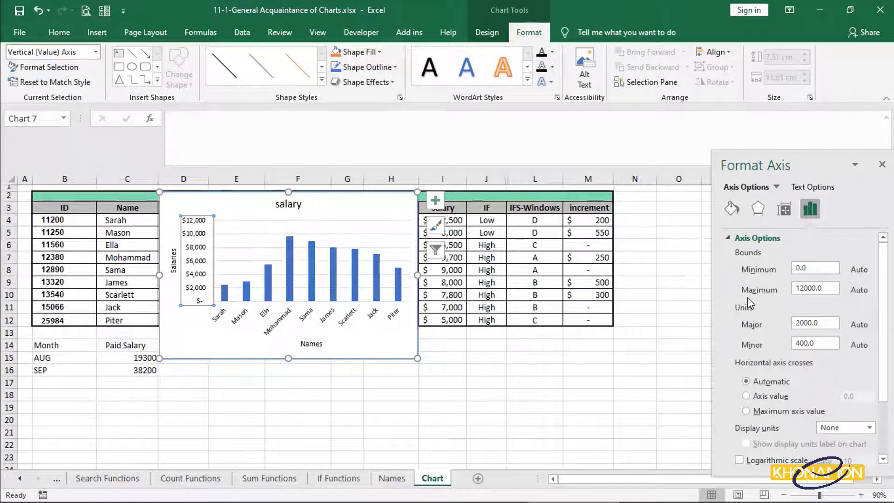
left_click_drag(814, 267, 787, 268)
type("5")
left_click(409, 340)
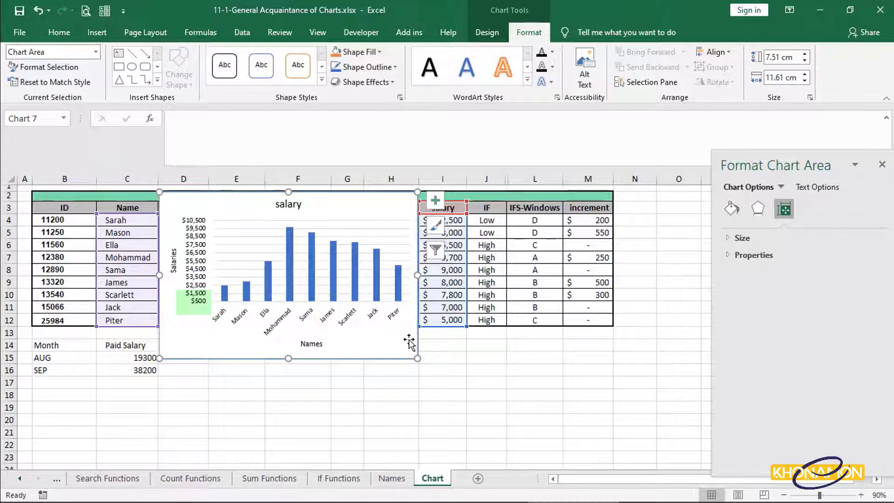
Step: Set the major unit of the vertical salary axis to 500
left_click(203, 281)
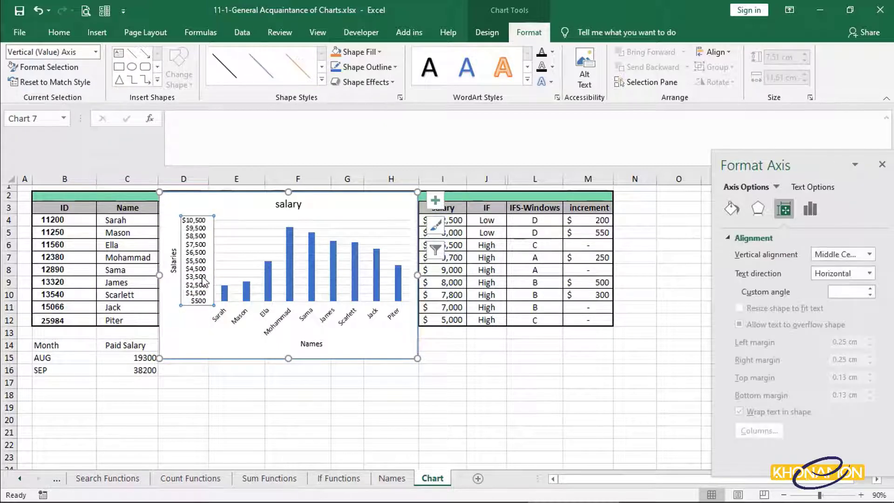
left_click(816, 208)
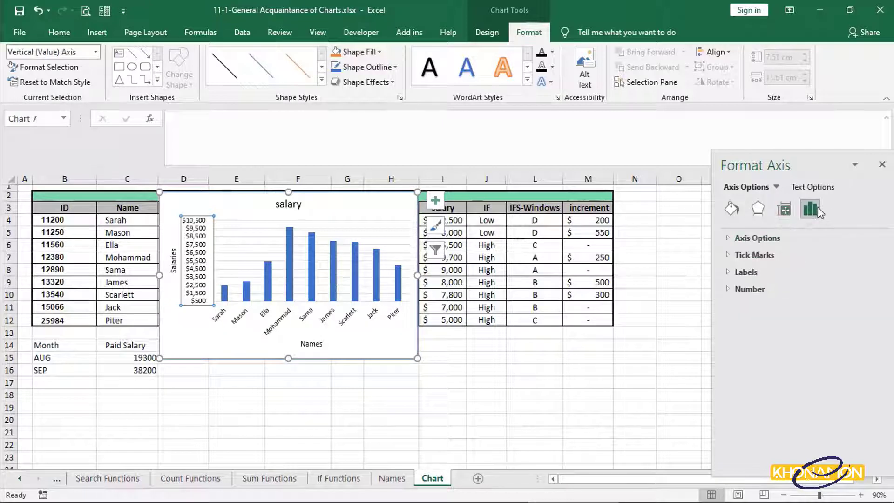
left_click(730, 239)
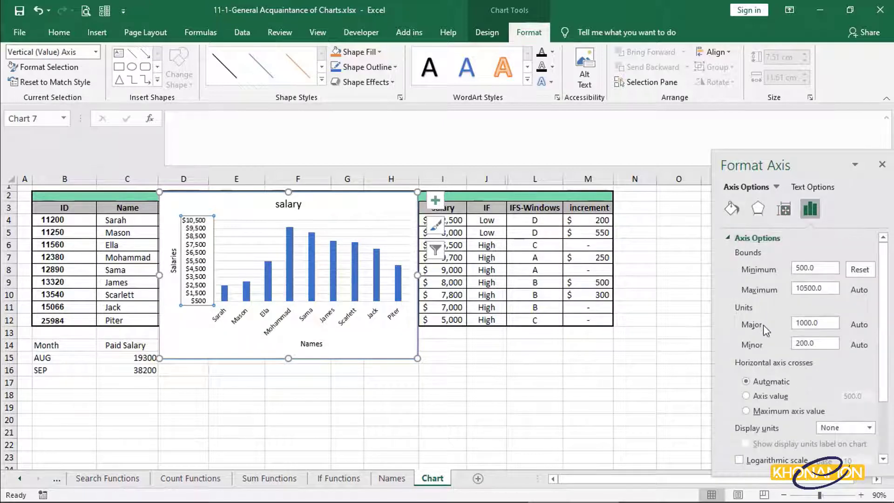
left_click(816, 322)
left_click_drag(825, 320, 793, 323)
type("500")
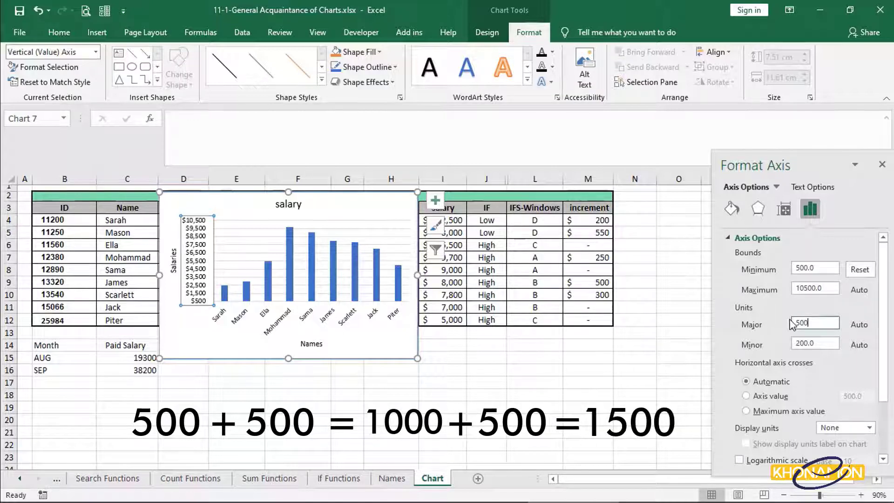
left_click(369, 349)
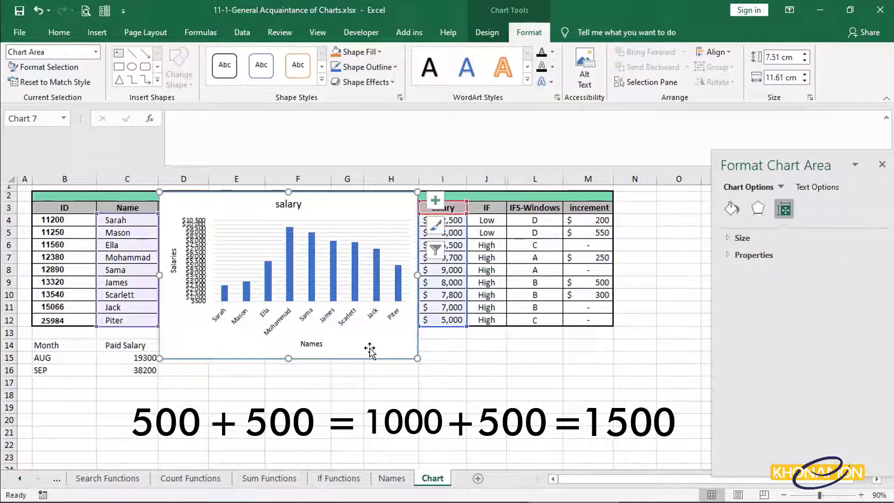
Step: Enlarge the chart to about 10.16 cm high by 16.73 cm wide and set the vertical axis major unit to 2000
left_click_drag(417, 358, 532, 418)
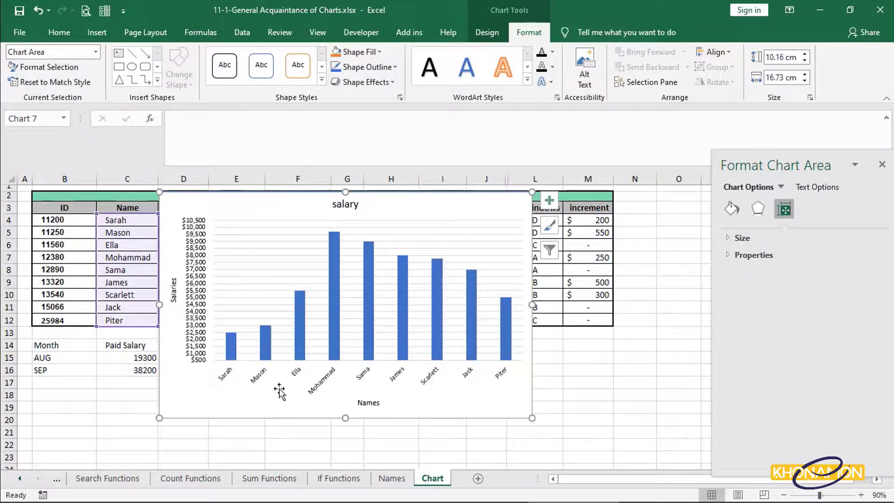
left_click(199, 358)
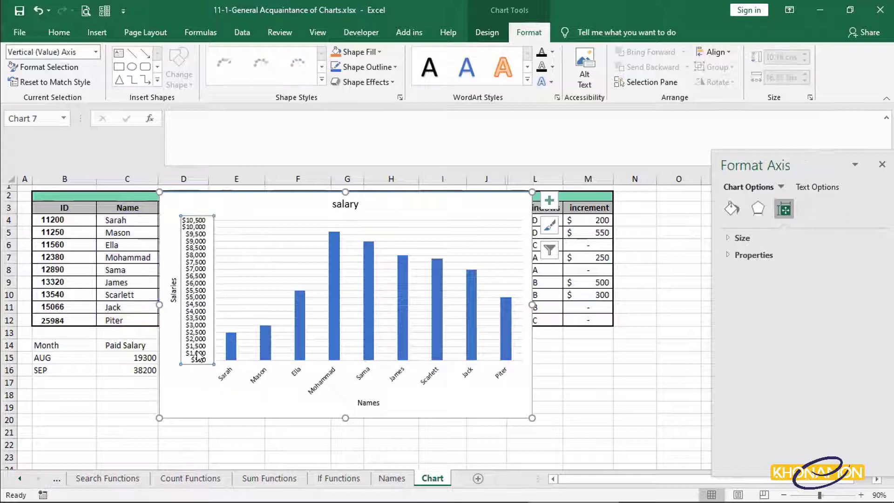
left_click(809, 208)
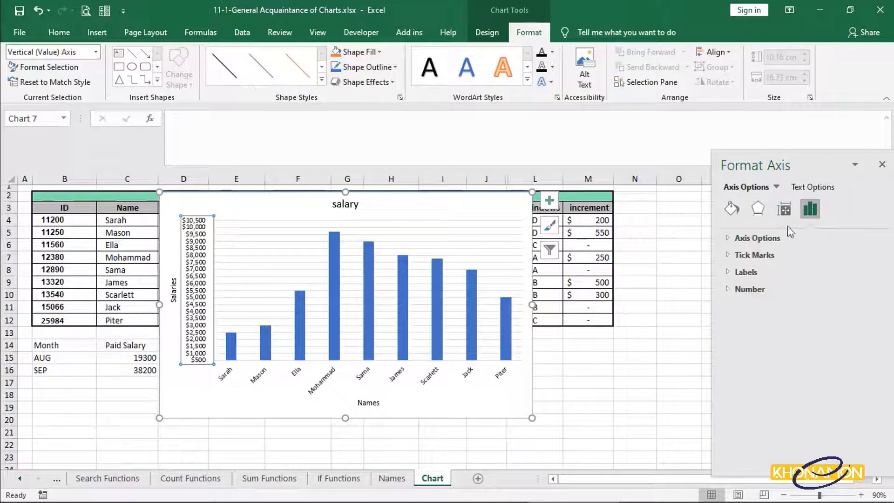
left_click(728, 238)
left_click(822, 325)
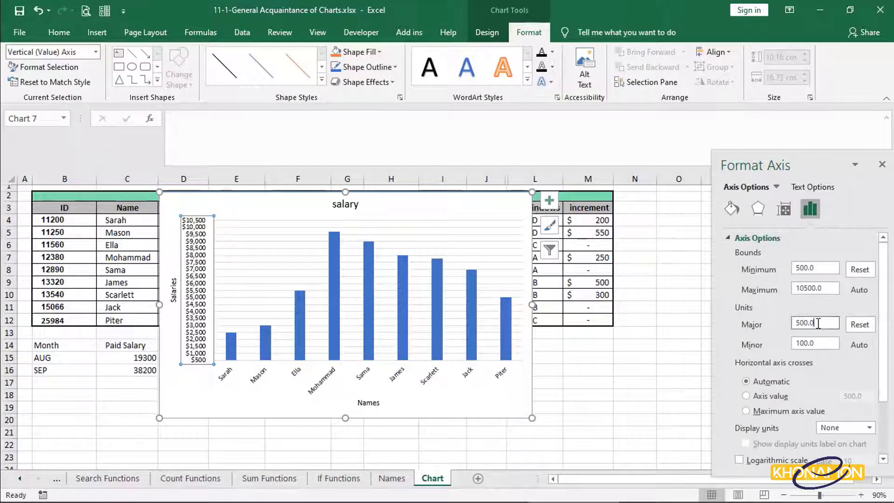
key("BackSpace")
key("BackSpace")
key("BackSpace")
key("BackSpace")
key("BackSpace")
left_click(522, 397)
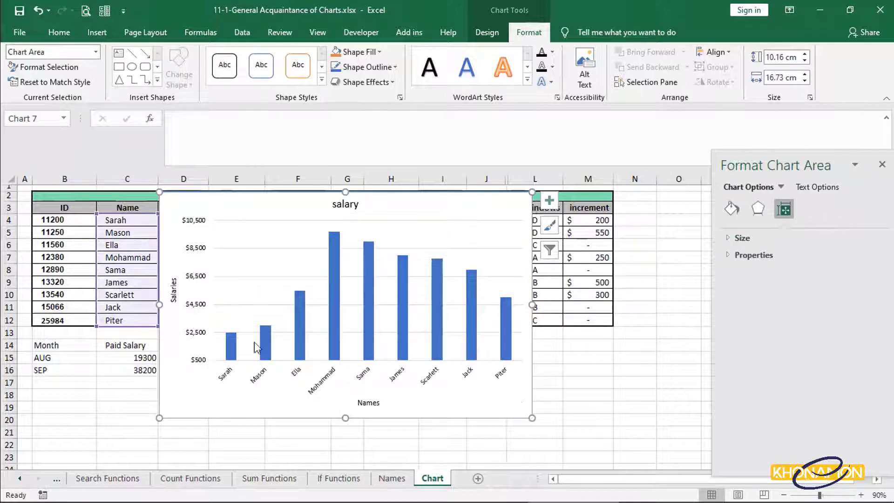
Step: Open the vertical axis scale options and add primary minor horizontal gridlines to the salary chart
left_click(189, 335)
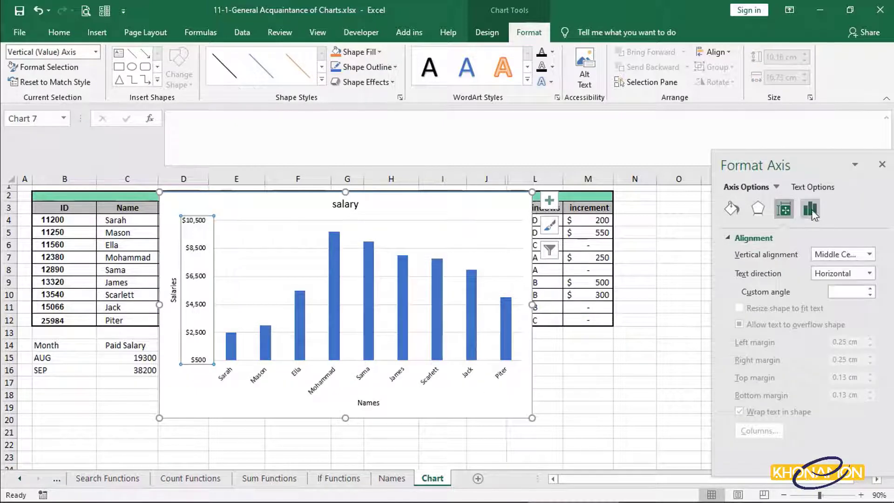
left_click(812, 213)
left_click(745, 237)
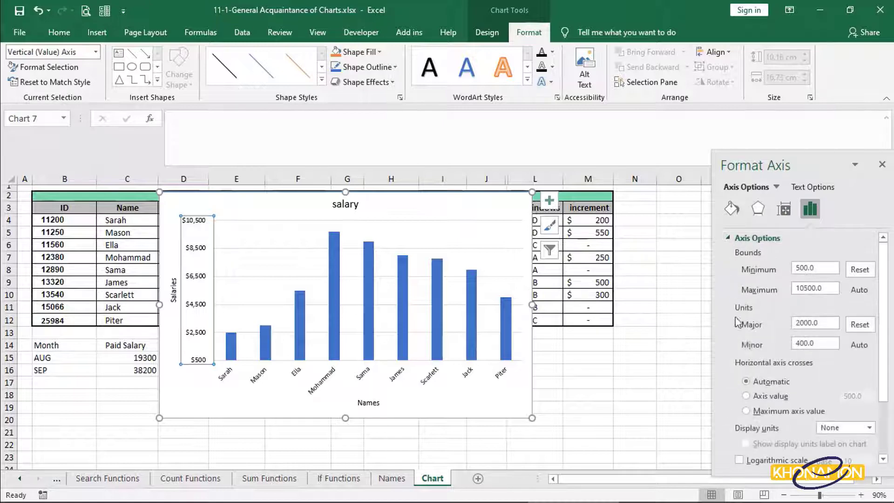
left_click(818, 343)
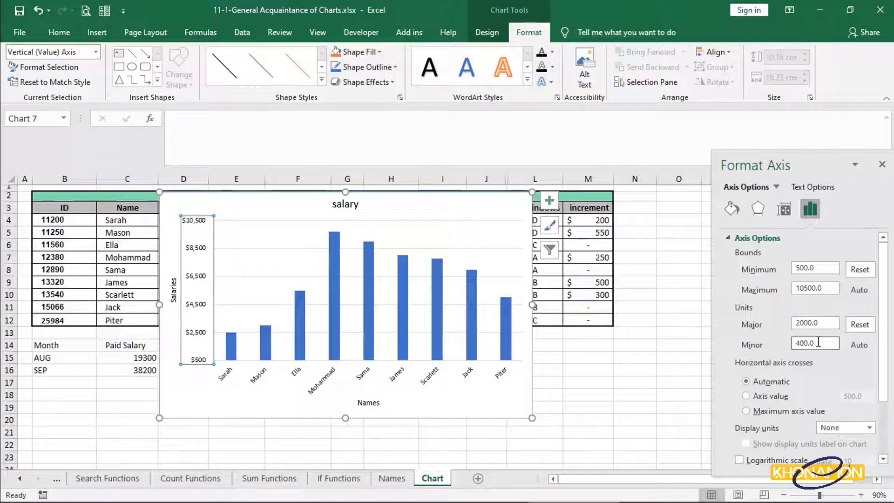
left_click(500, 36)
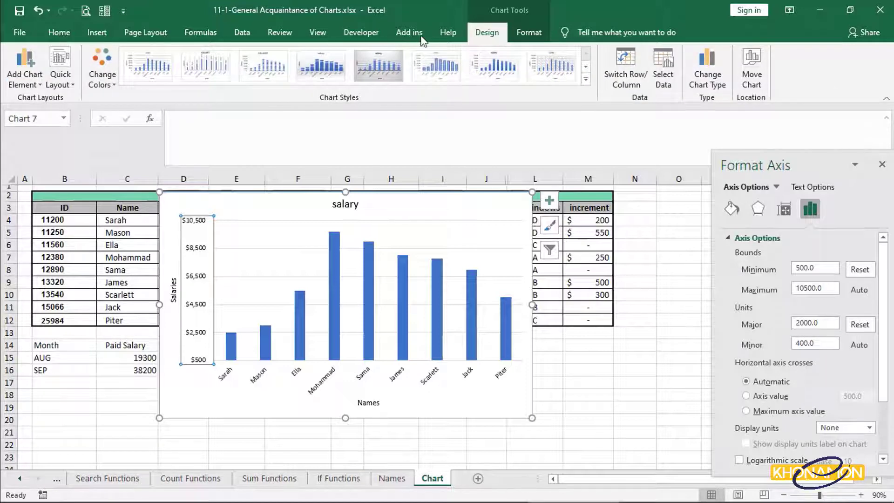
left_click(32, 69)
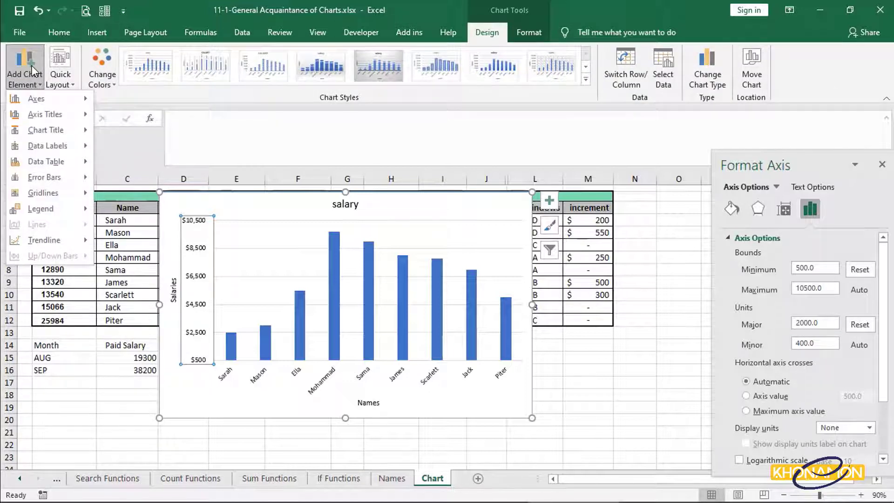
mouse_move(63, 193)
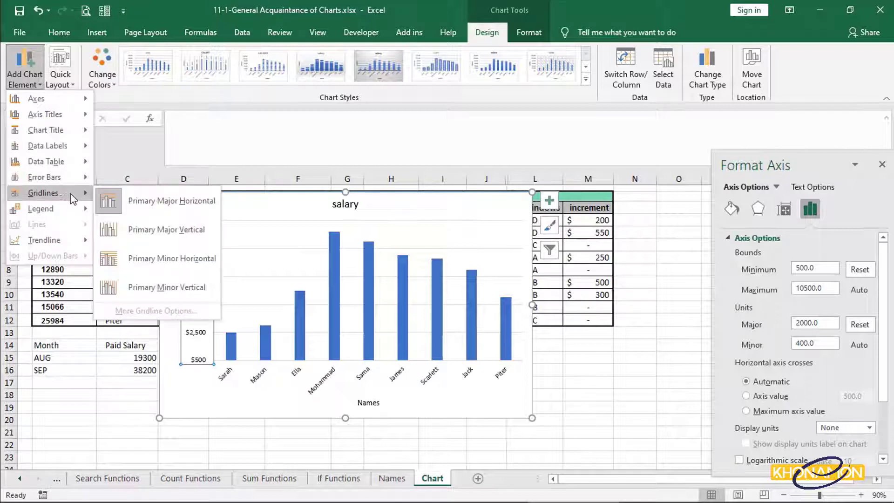
left_click(140, 252)
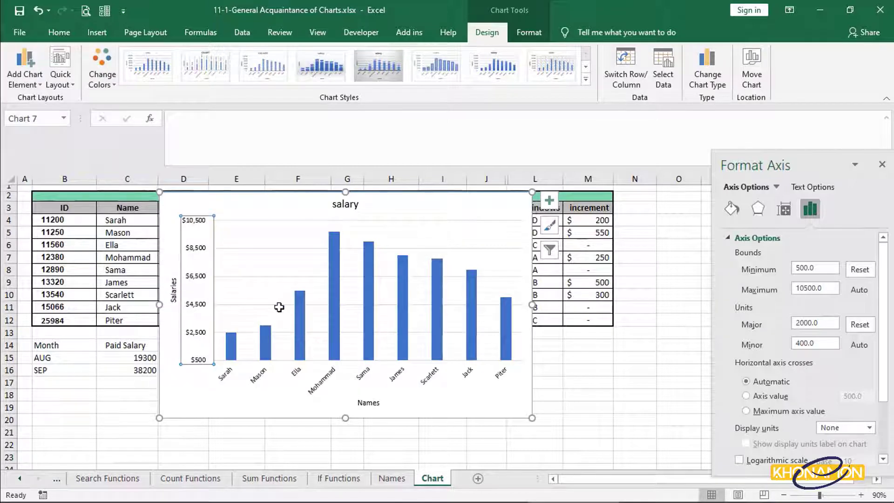
Step: Set the minor unit of the vertical salary axis to 500
left_click(795, 344)
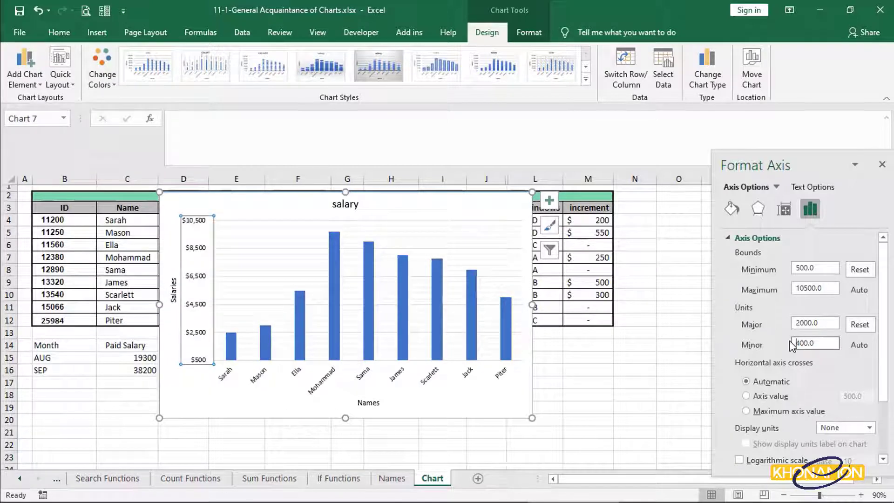
left_click_drag(823, 343, 793, 349)
type("500")
left_click(511, 394)
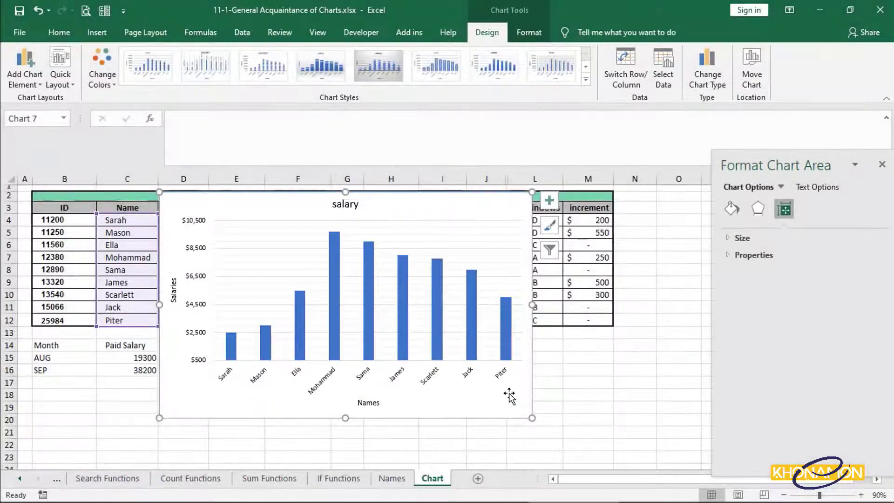
Step: Reopen the vertical salary axis scale options and set the minor unit to 200
left_click(195, 311)
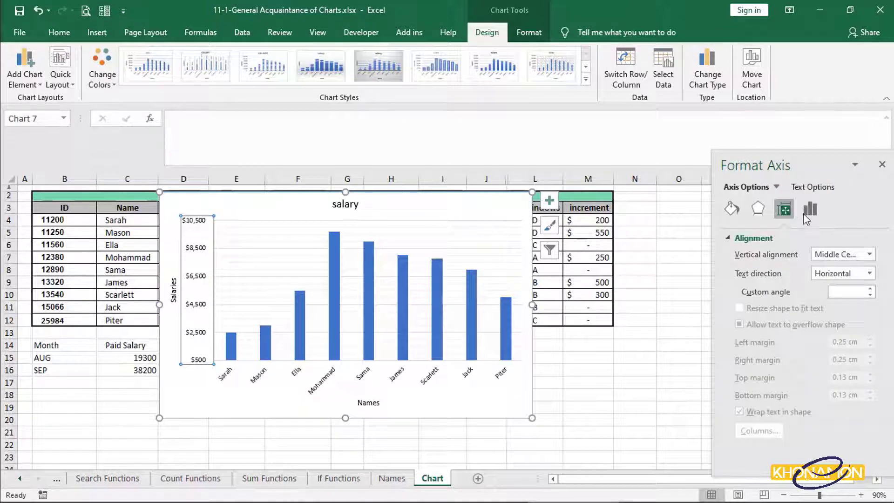
left_click(808, 211)
left_click(755, 238)
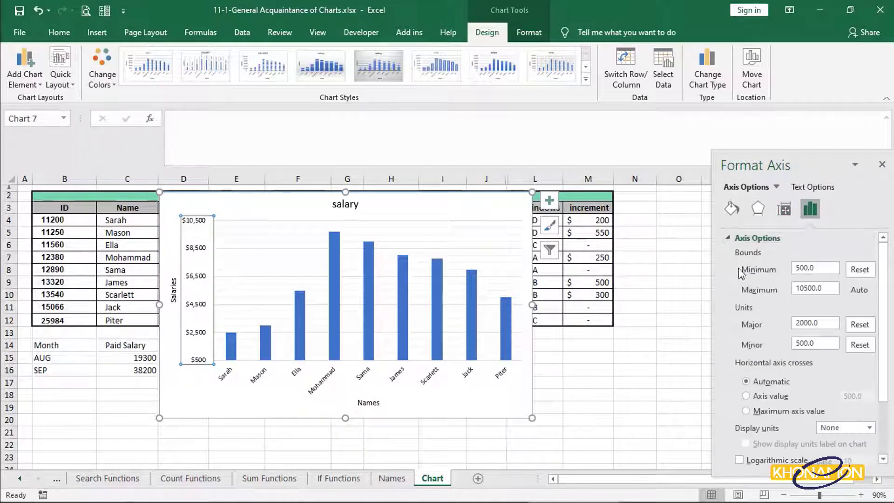
left_click_drag(820, 343, 787, 342)
type("20")
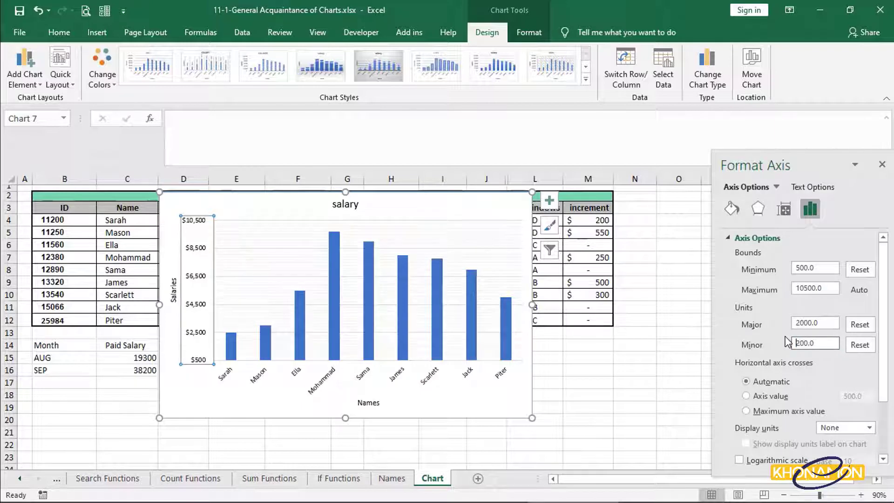